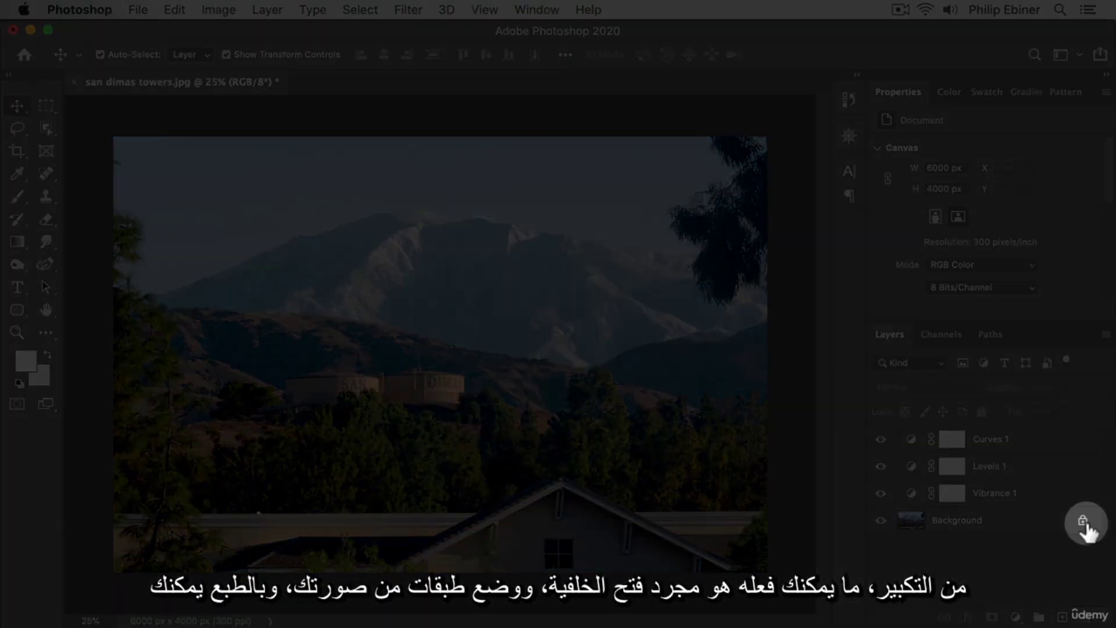
Unlock the Background layer so it becomes an editable layer
click(1083, 520)
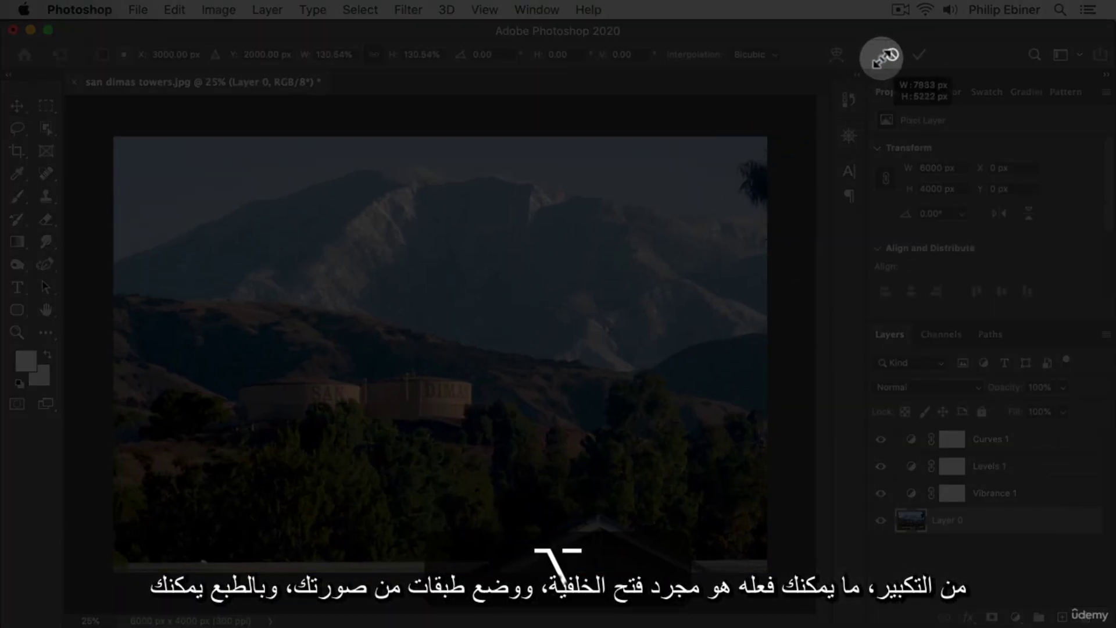
Try enlarging Layer 0 to about 130% and repositioning it on the canvas, and undo the transform
drag(767, 136, 875, 90)
drag(696, 159, 610, 279)
key(Return)
key(super+z)
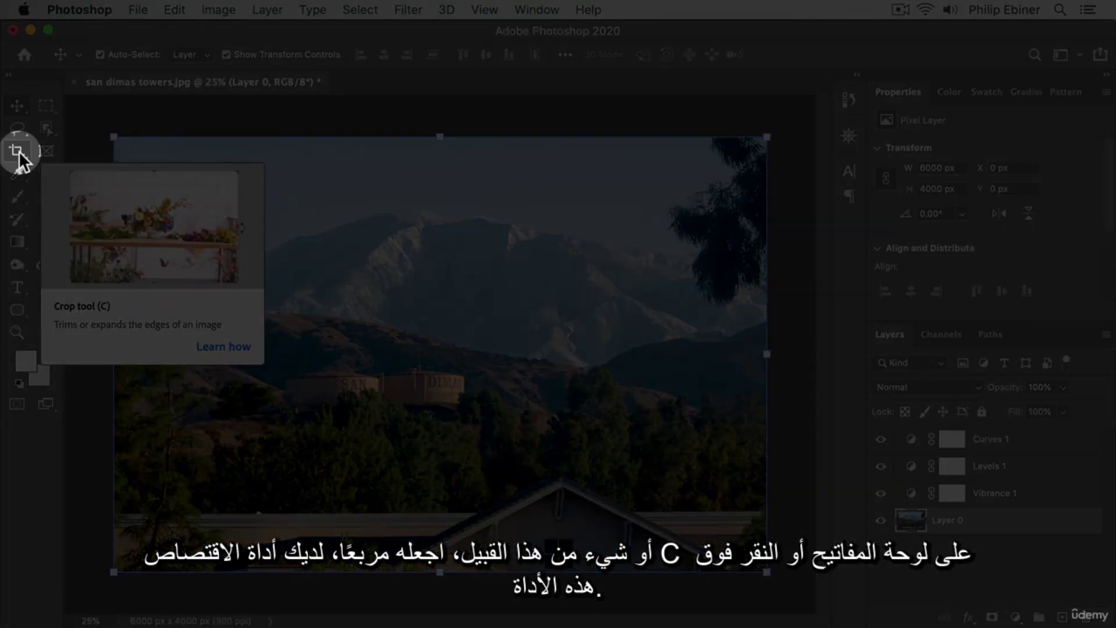
Crop the sky and the rooftops off to about 6000 x 2686 px with Delete Cropped Pixels turned off
click(17, 154)
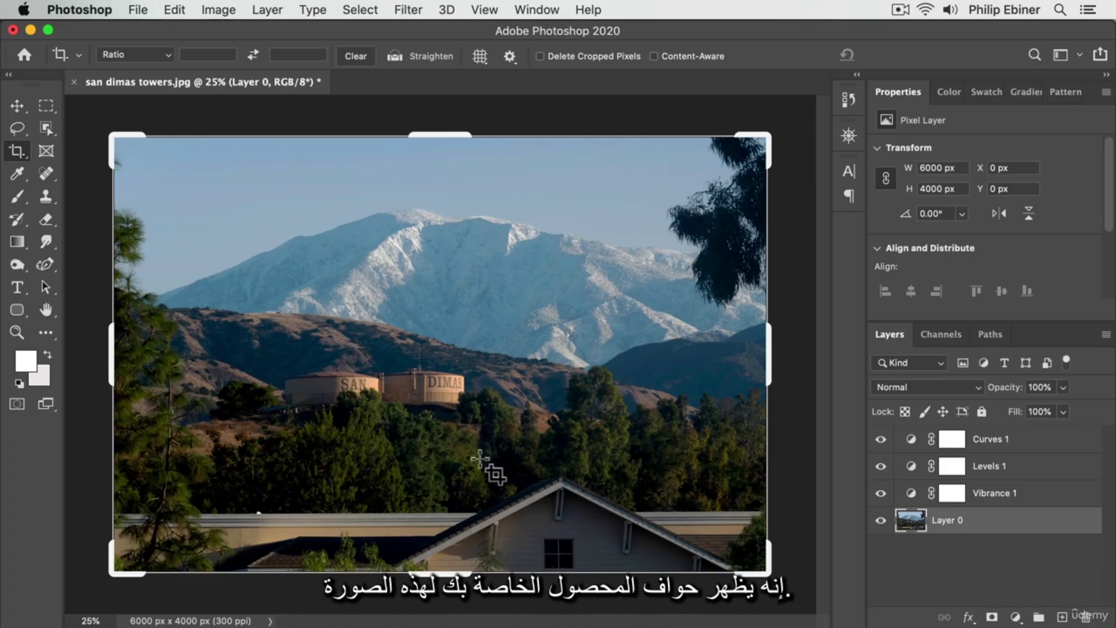
drag(440, 572, 445, 518)
drag(459, 188, 456, 207)
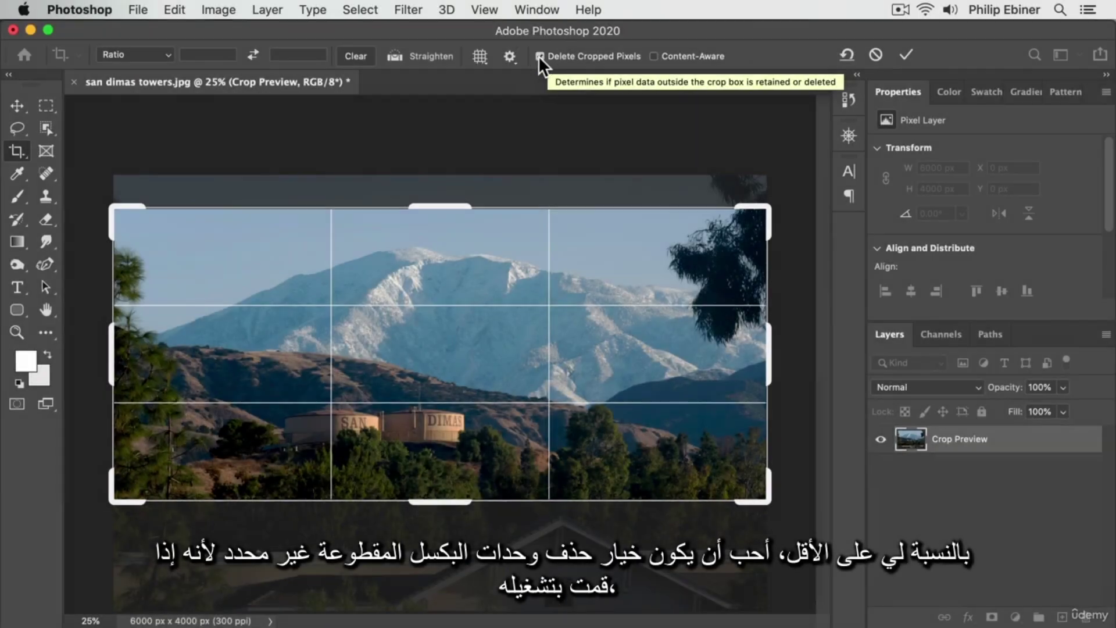
click(540, 56)
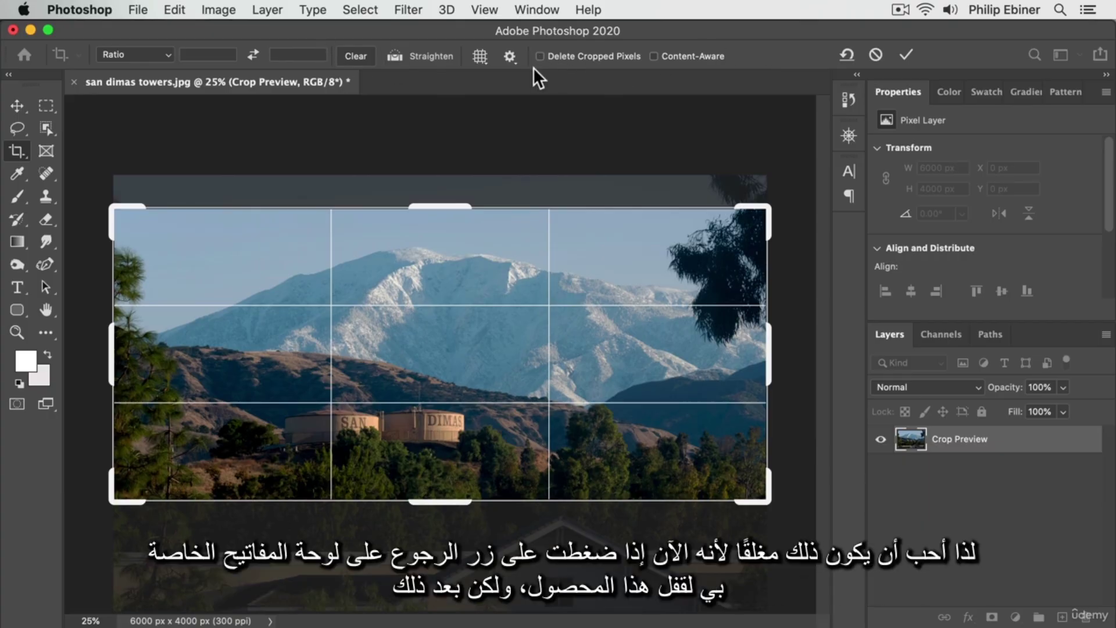
key(Return)
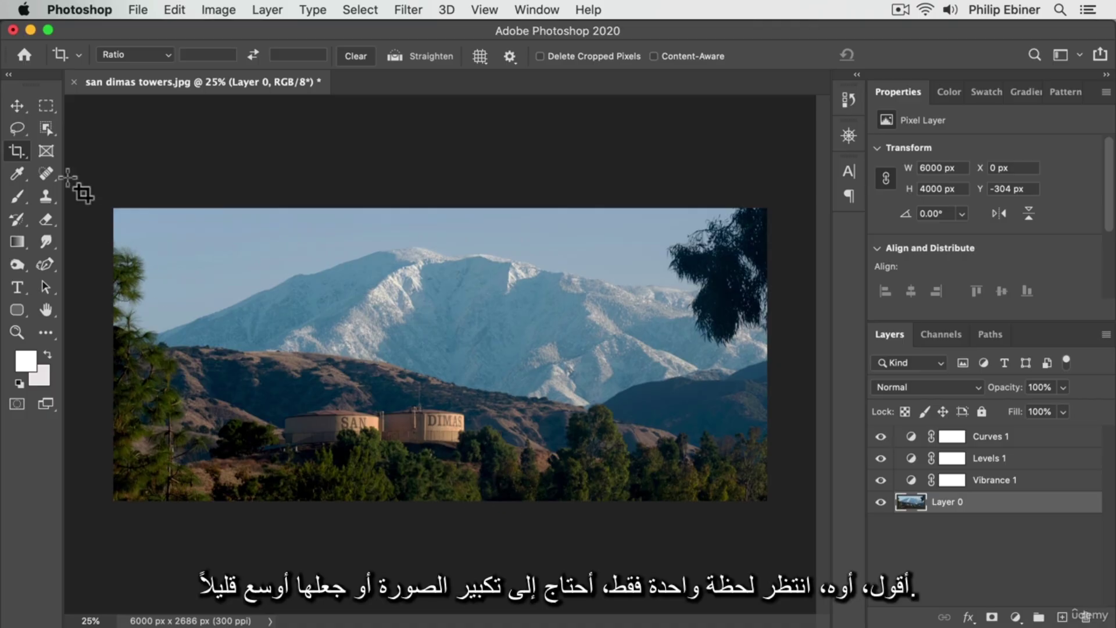
Extend the crop to about 6000 x 2838 px and apply it with Delete Cropped Pixels turned on
click(17, 156)
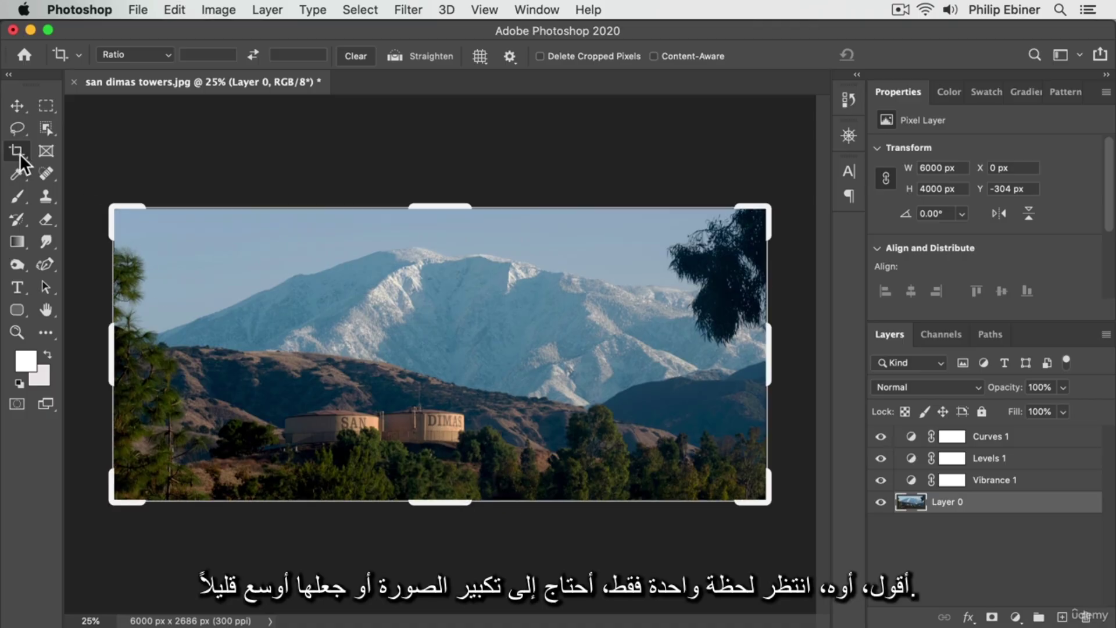
mouse_move(437, 503)
mouse_down()
mouse_move(439, 520)
mouse_move(442, 488)
mouse_up()
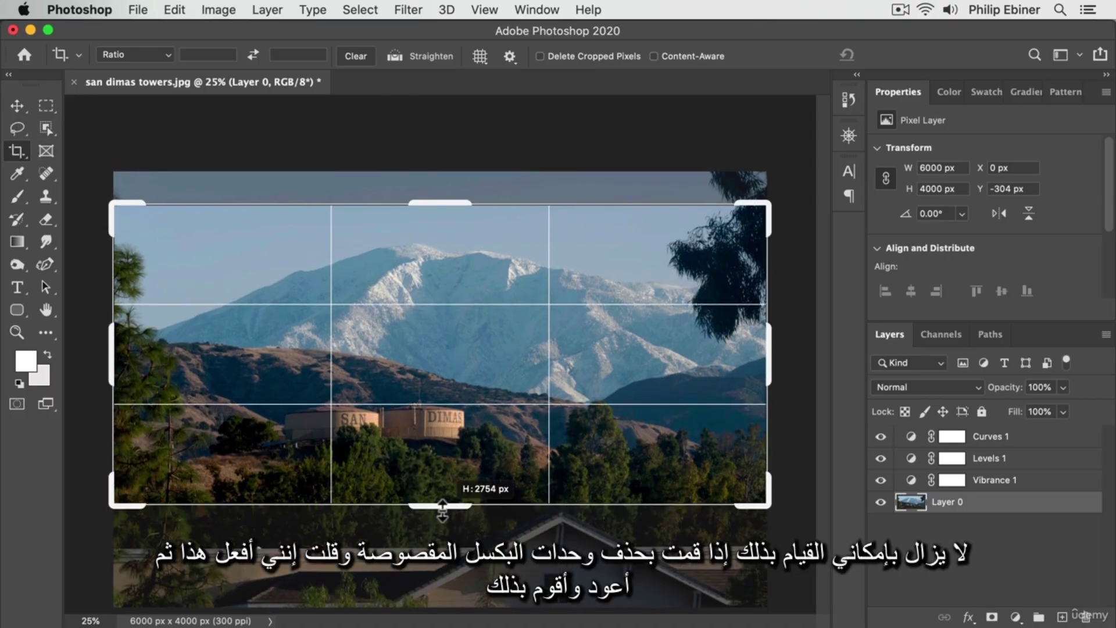
click(540, 56)
drag(453, 204, 452, 192)
key(Return)
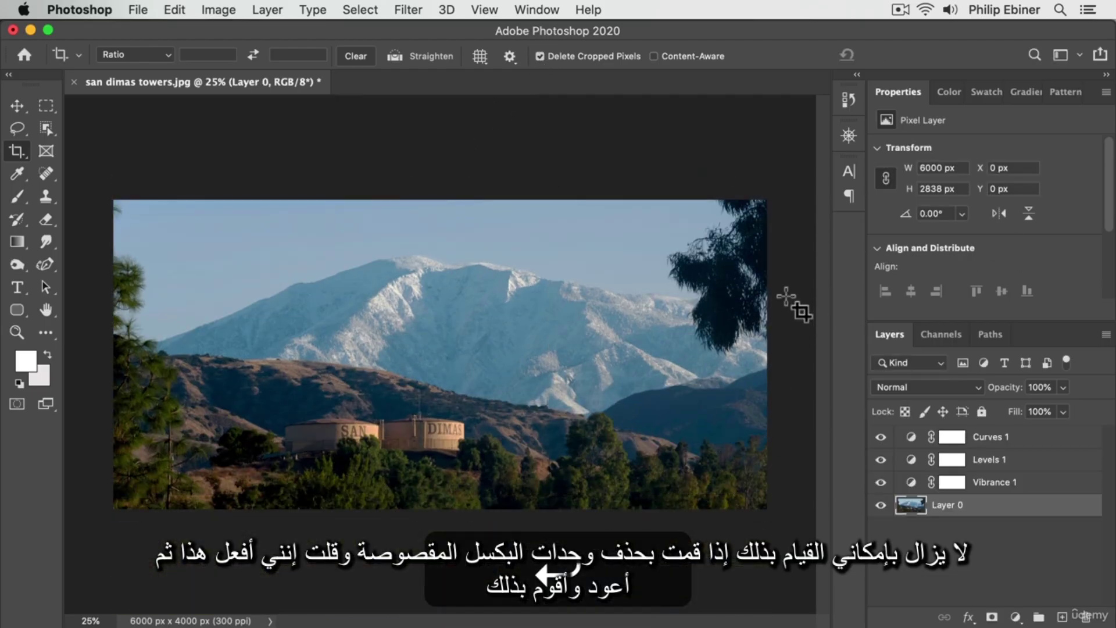
Extend the crop below the image to about 6000 x 3462 px and apply it
click(23, 155)
drag(452, 513, 453, 547)
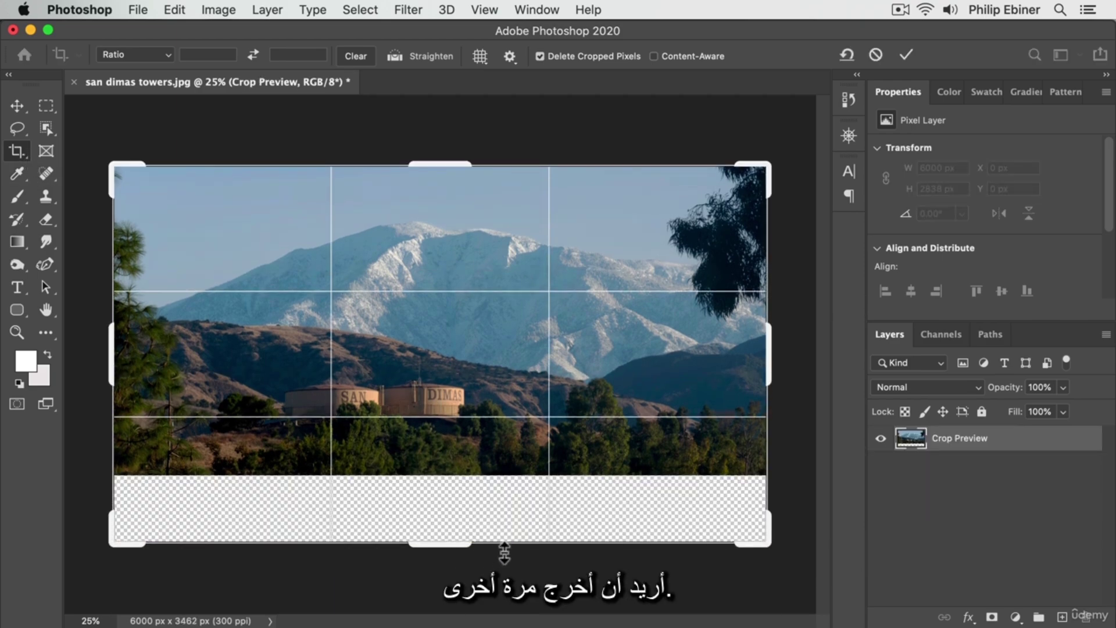
key(Return)
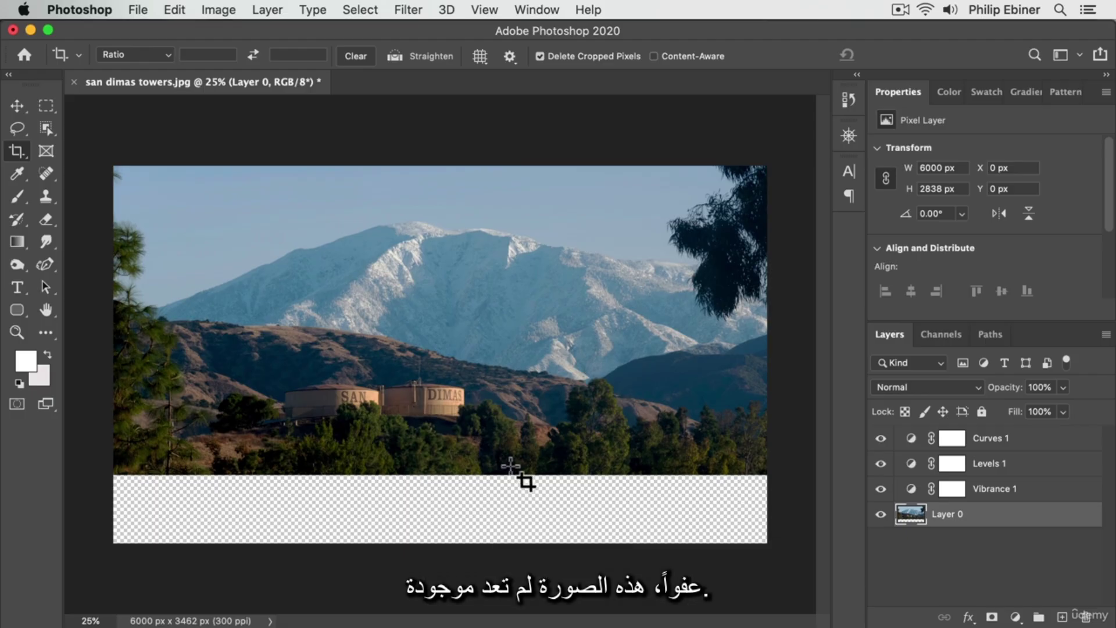
Undo the three crops back to the full image
key(super+z)
key(super+z)
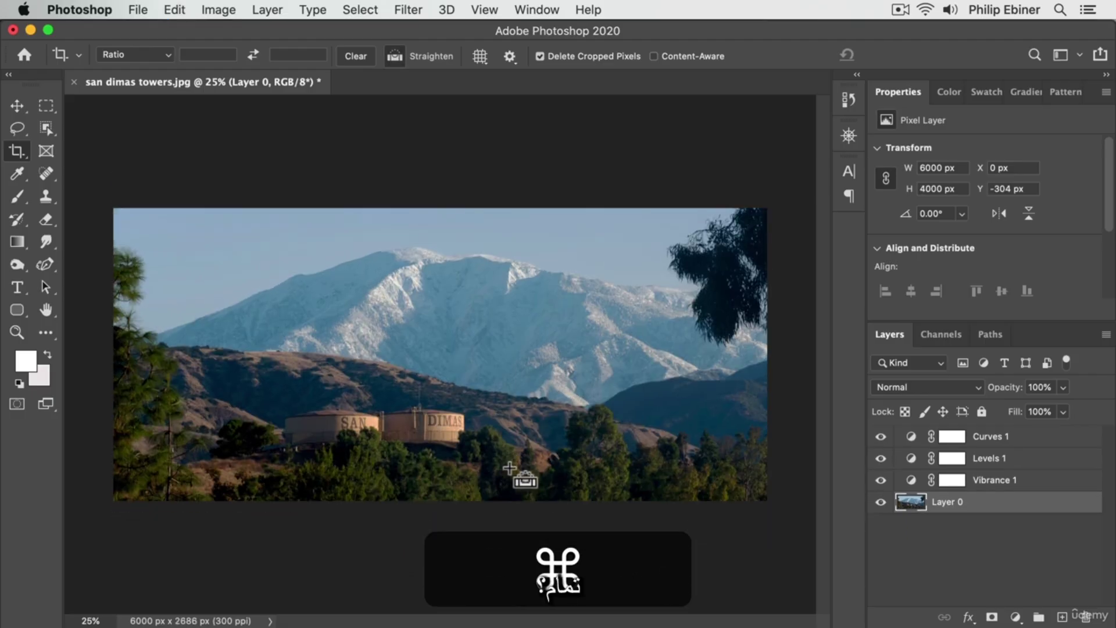
key(super+z)
Turn off Delete Cropped Pixels and set the crop ratio to 1 : 1 (Square)
click(16, 152)
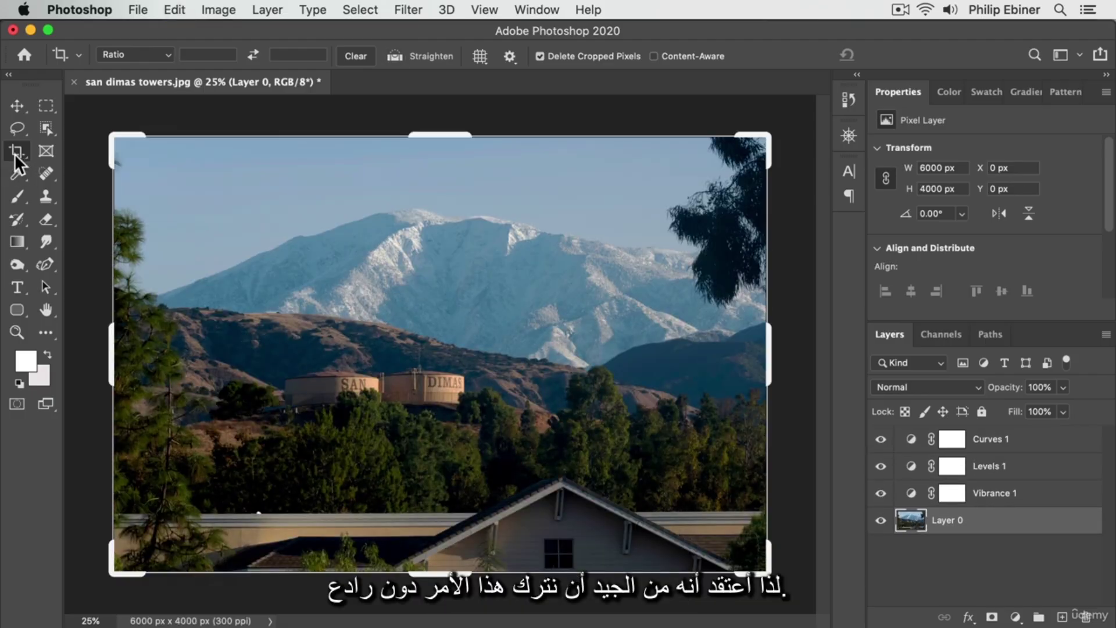
click(542, 55)
drag(462, 574, 476, 523)
click(173, 55)
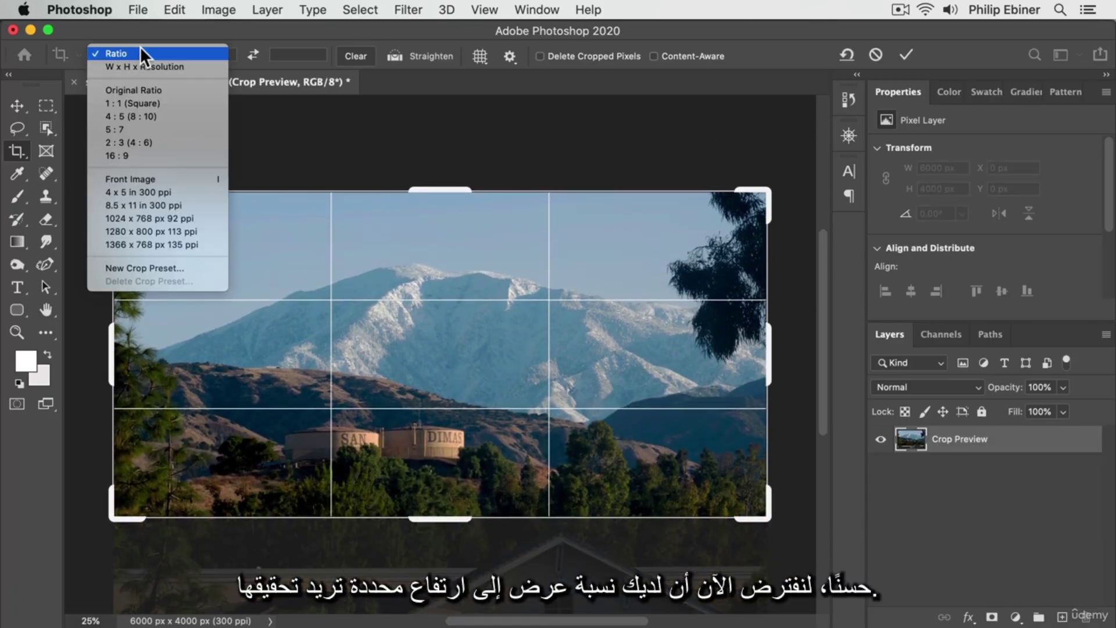
click(141, 46)
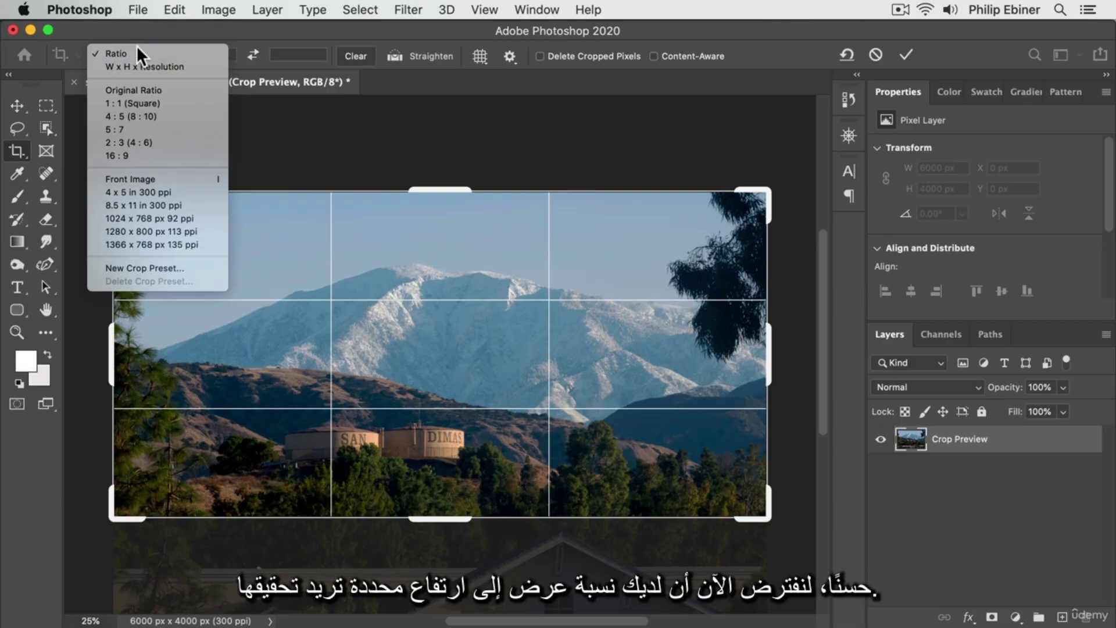
click(164, 50)
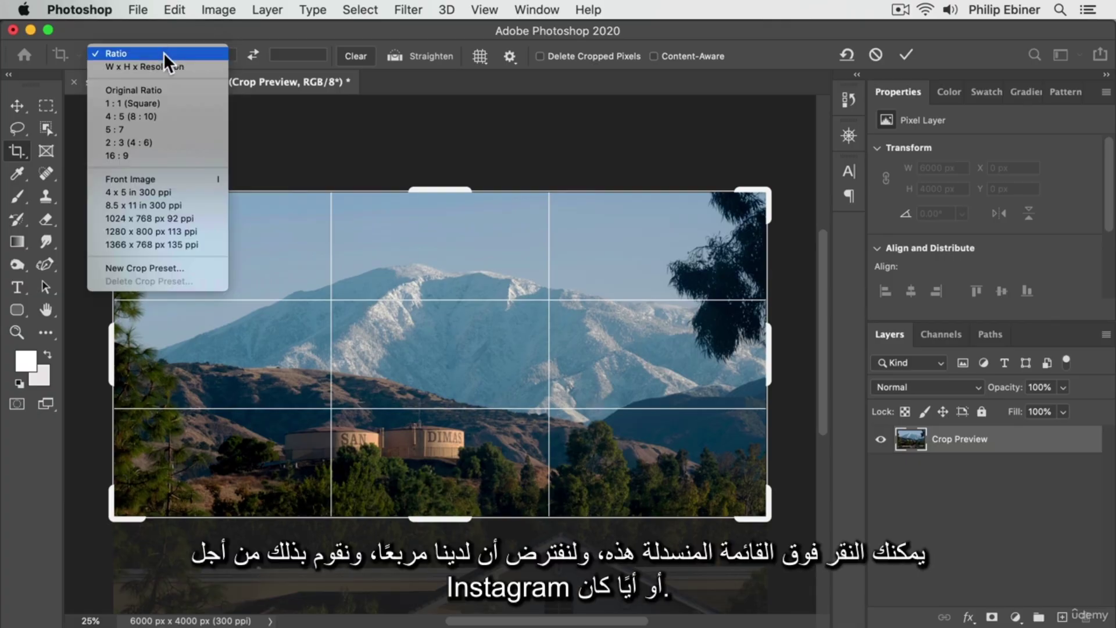
click(159, 102)
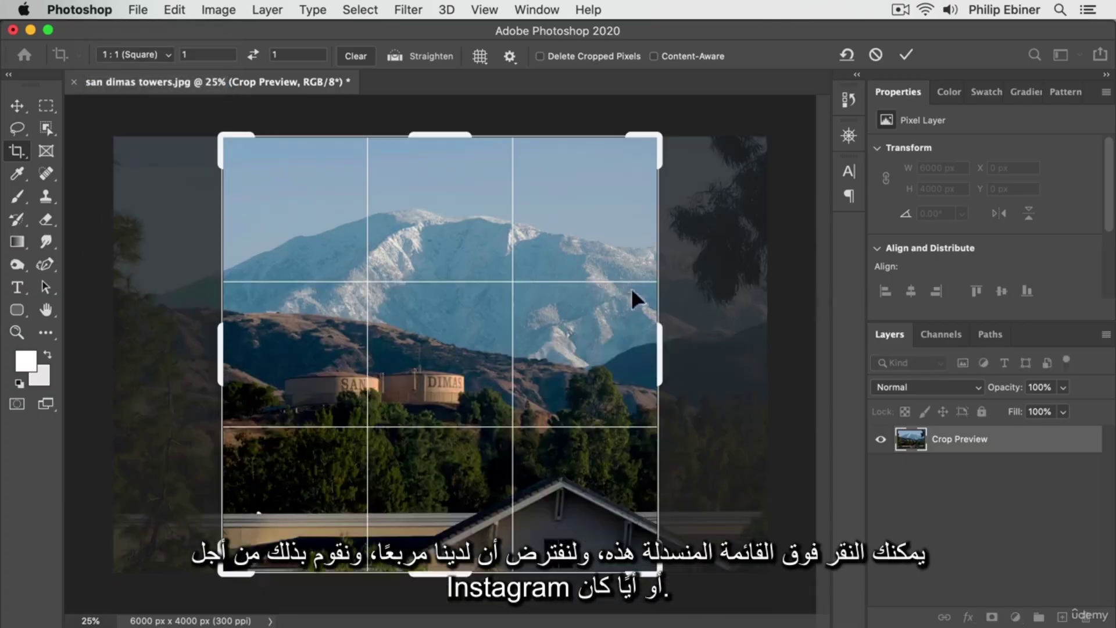
Shrink the square crop to about 3380 px, position the water towers along the lower-third line, and apply the crop
drag(646, 584, 631, 493)
mouse_move(504, 442)
mouse_down()
mouse_move(453, 441)
mouse_move(478, 437)
mouse_move(474, 422)
mouse_move(486, 418)
mouse_move(496, 462)
mouse_up()
mouse_move(607, 522)
mouse_down()
mouse_move(634, 540)
mouse_move(626, 531)
mouse_up()
drag(558, 514, 554, 484)
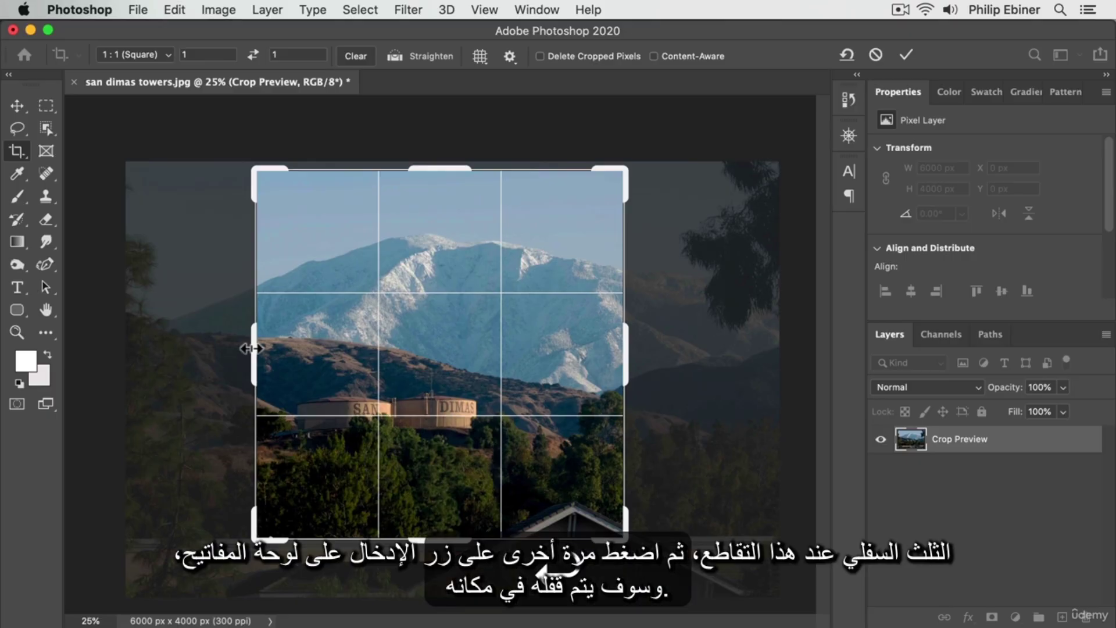
key(Return)
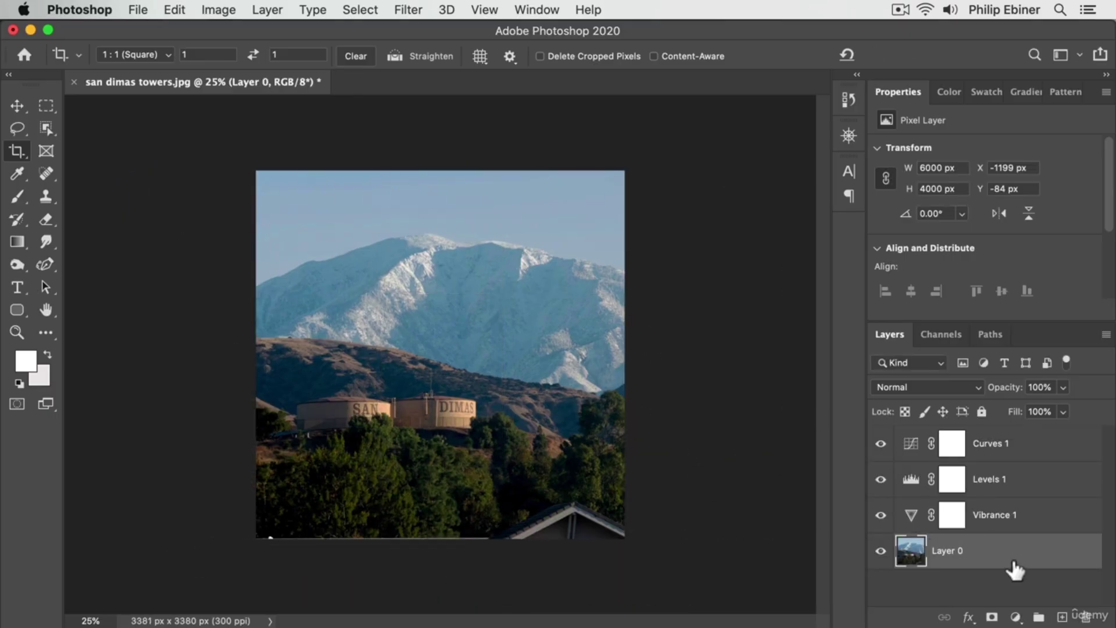
Enlarge Layer 0 slightly within the square canvas using the Move tool
key(v)
mouse_move(780, 597)
mouse_down()
mouse_move(792, 604)
mouse_move(777, 599)
mouse_move(782, 606)
mouse_up()
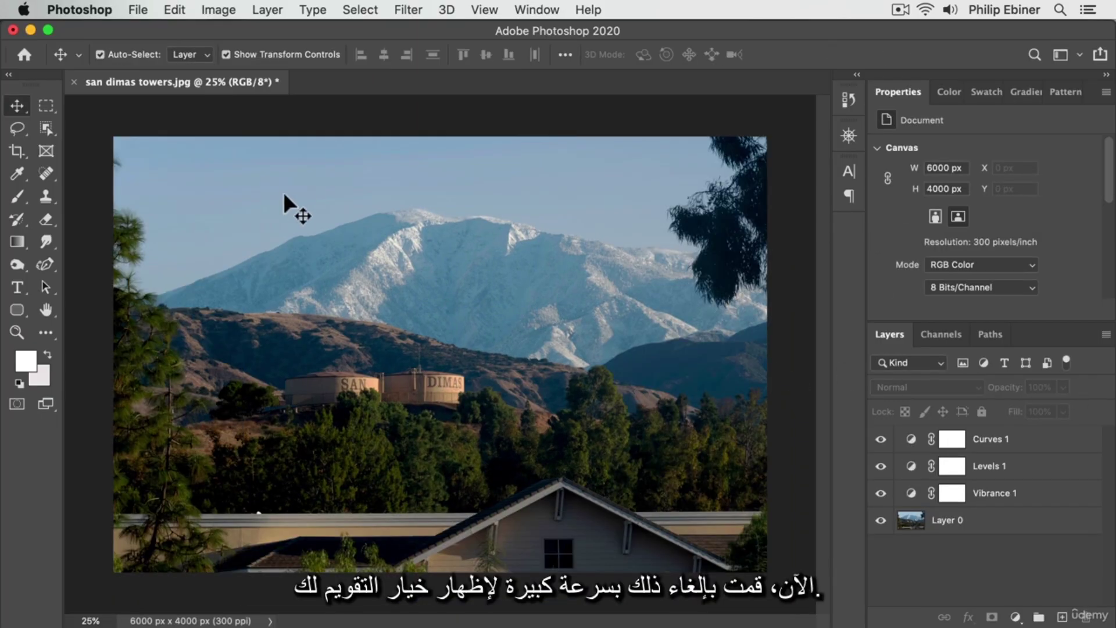
Straighten the image in the Crop tool along the horizontal roofline of the building
click(16, 152)
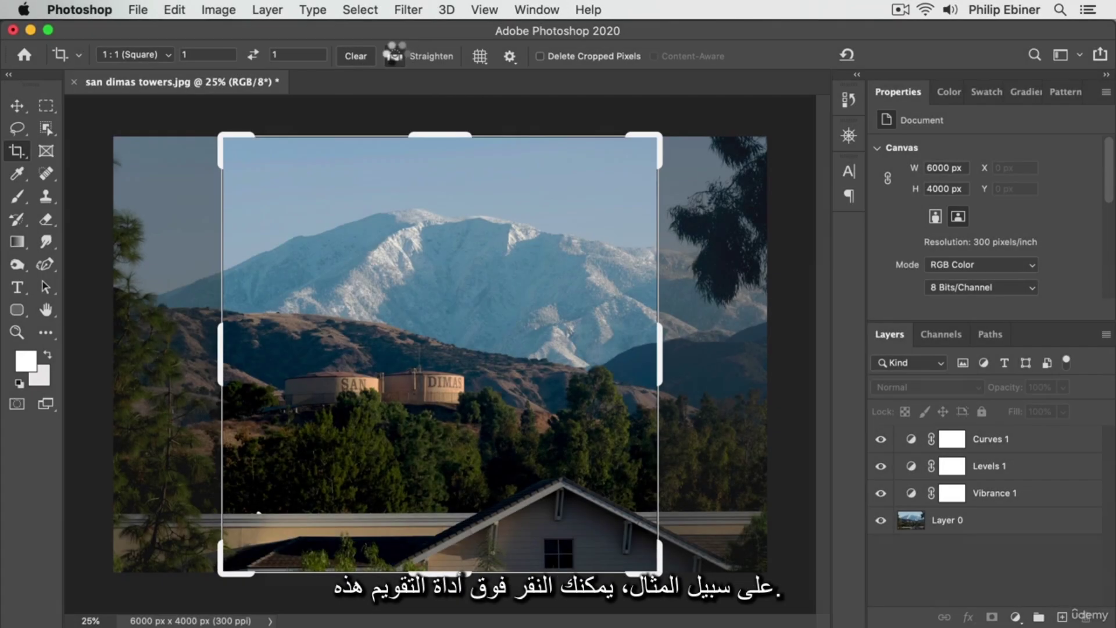
click(396, 53)
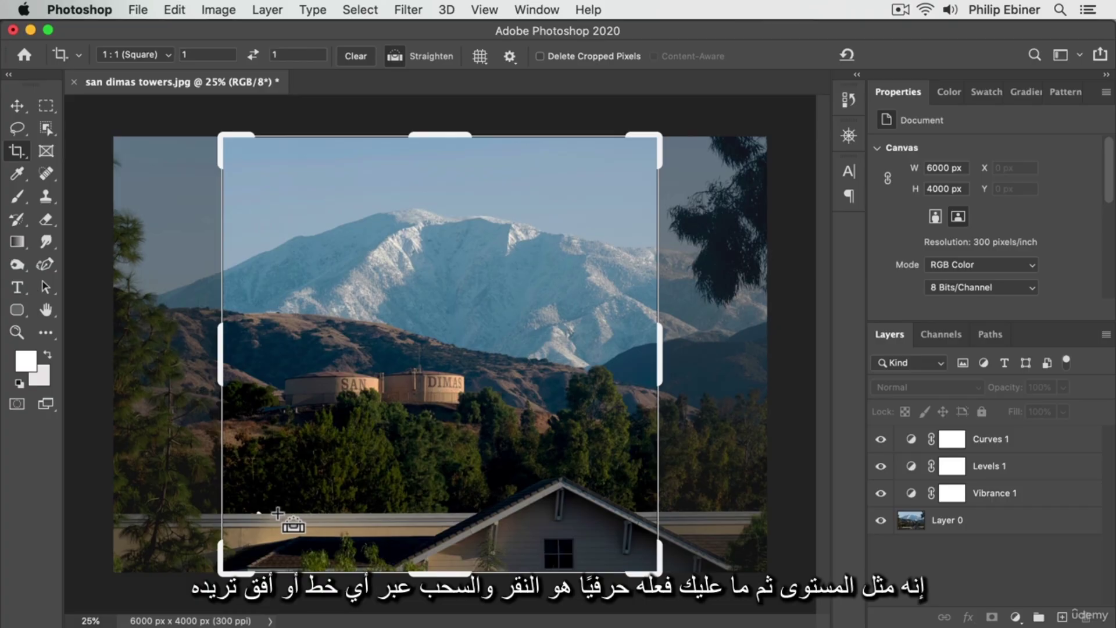
drag(278, 513, 467, 512)
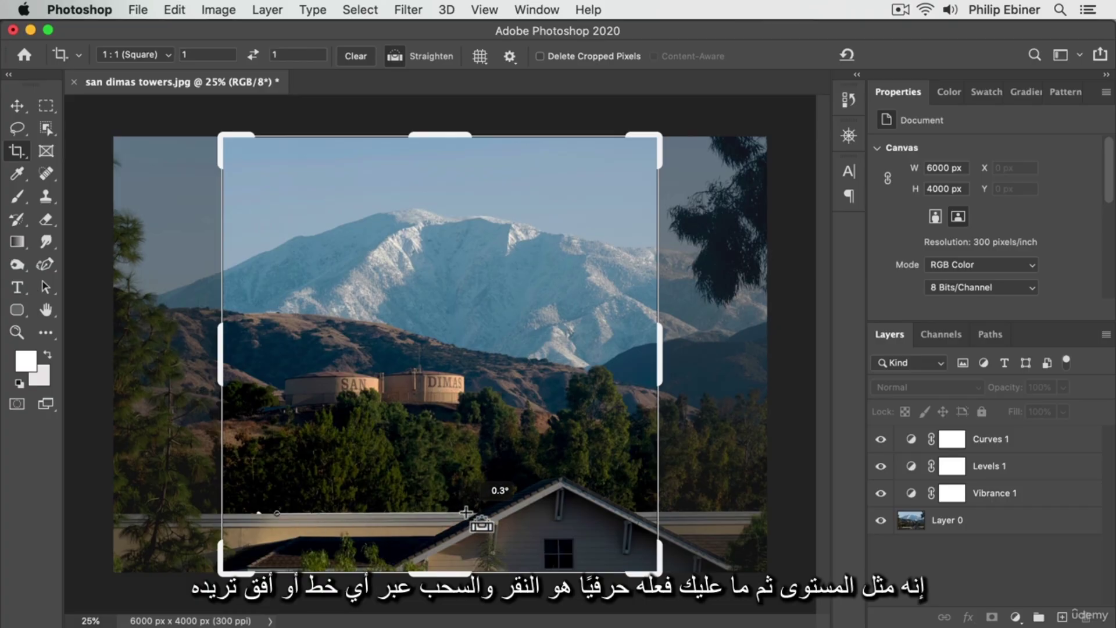
drag(466, 512, 467, 513)
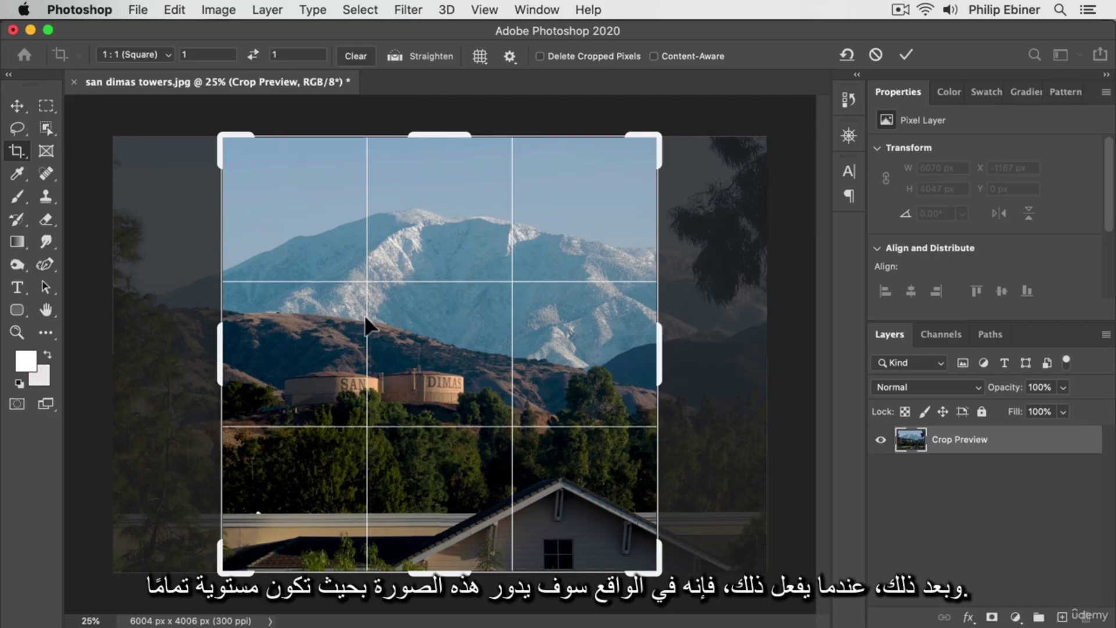
Try straightening the image along the sloping ridge of the brown hills, and undo the rotation
click(395, 56)
drag(276, 312, 617, 383)
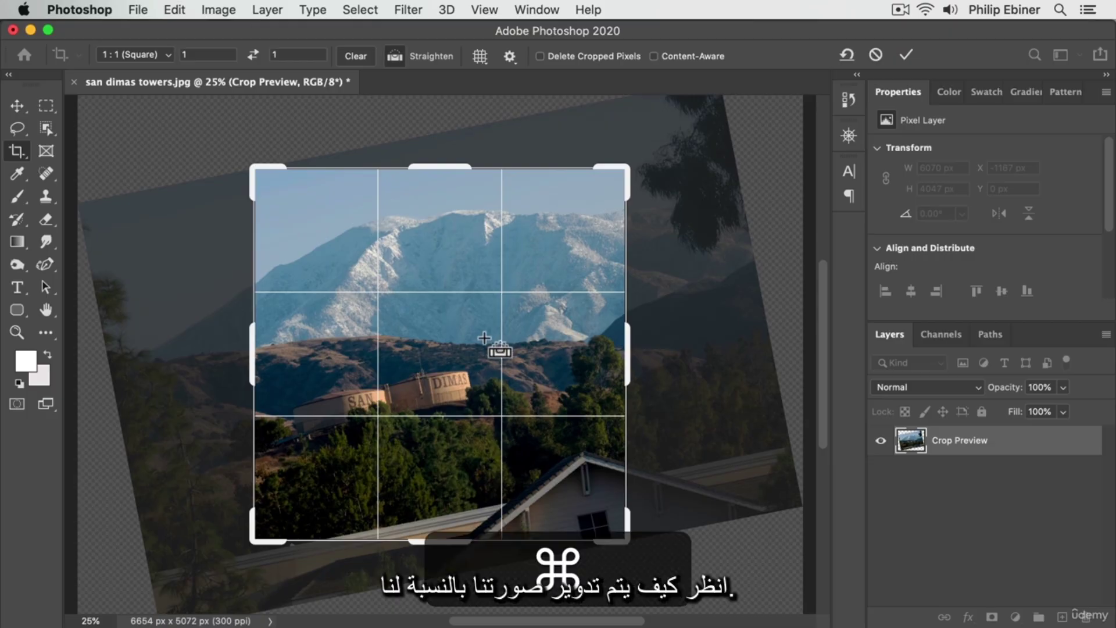
key(super+z)
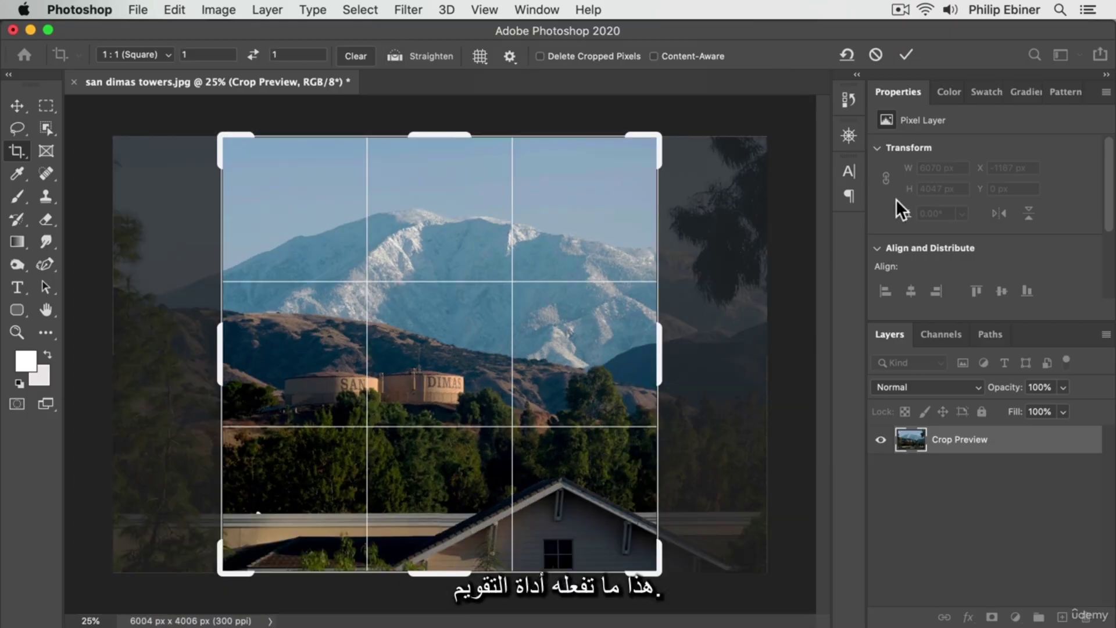
Compare the Grid, Diagonal, Golden Ratio and Golden Spiral crop overlays, and return to Rule of Thirds
click(479, 55)
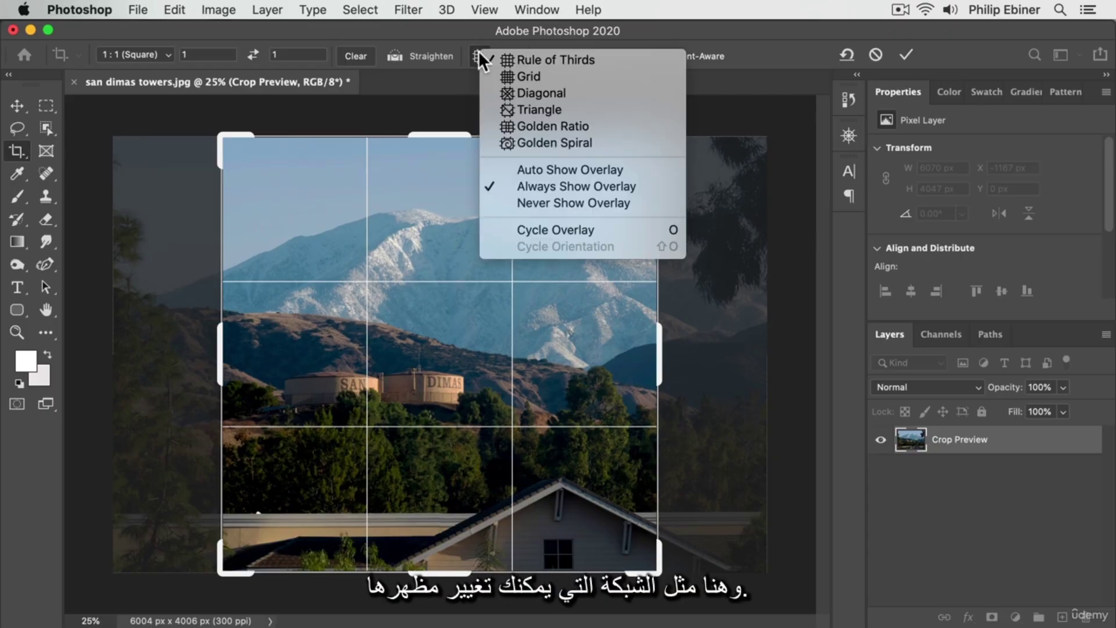
click(508, 74)
click(480, 56)
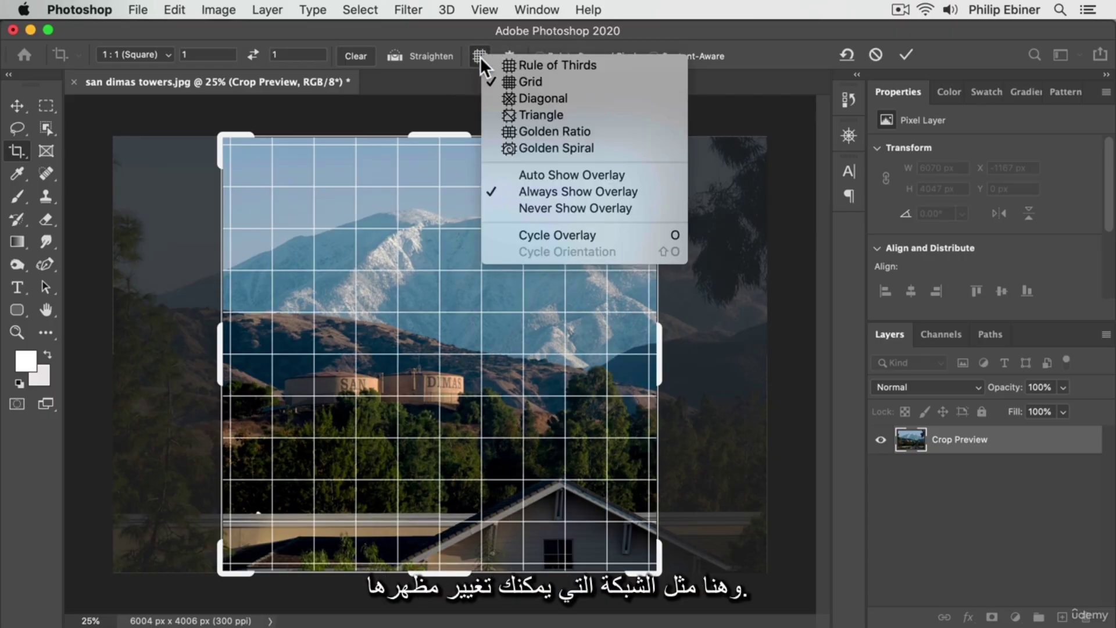
click(513, 95)
click(482, 54)
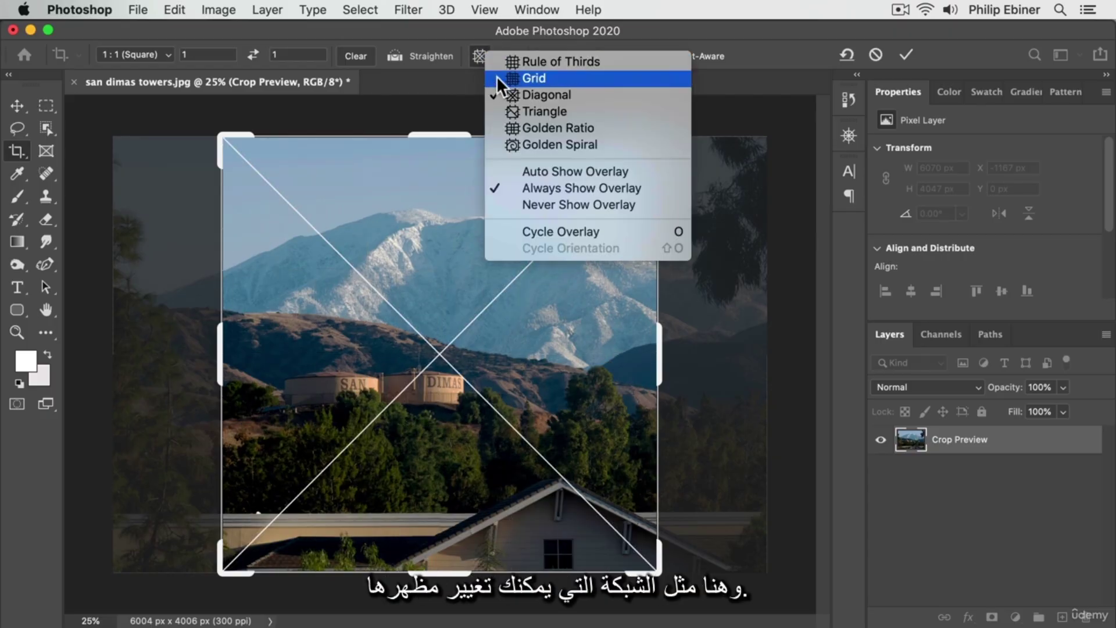
click(524, 124)
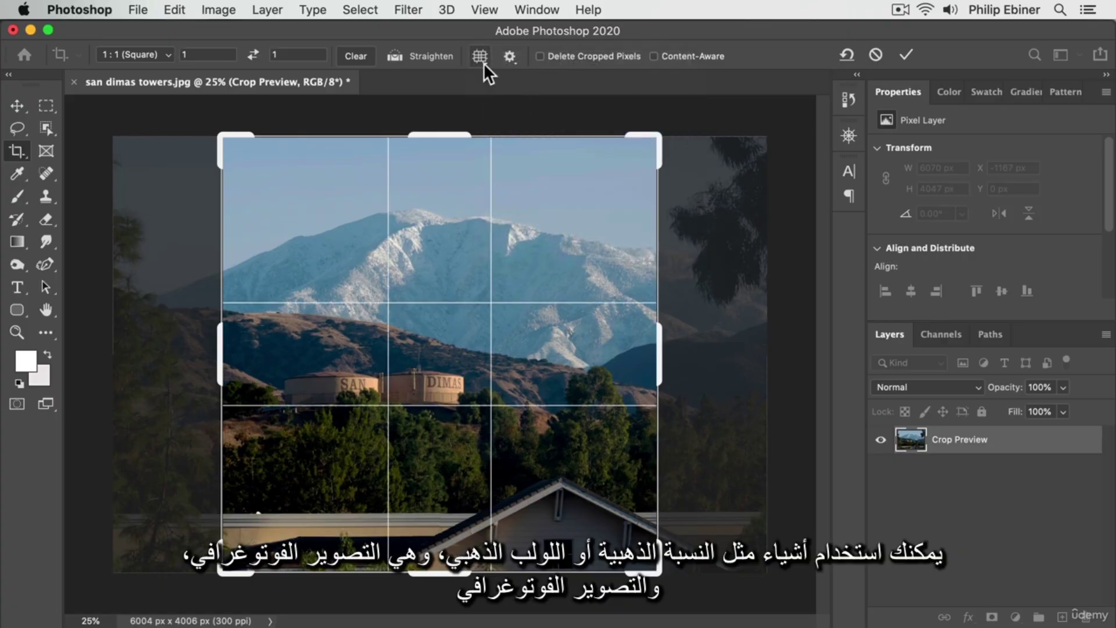
click(482, 58)
click(521, 146)
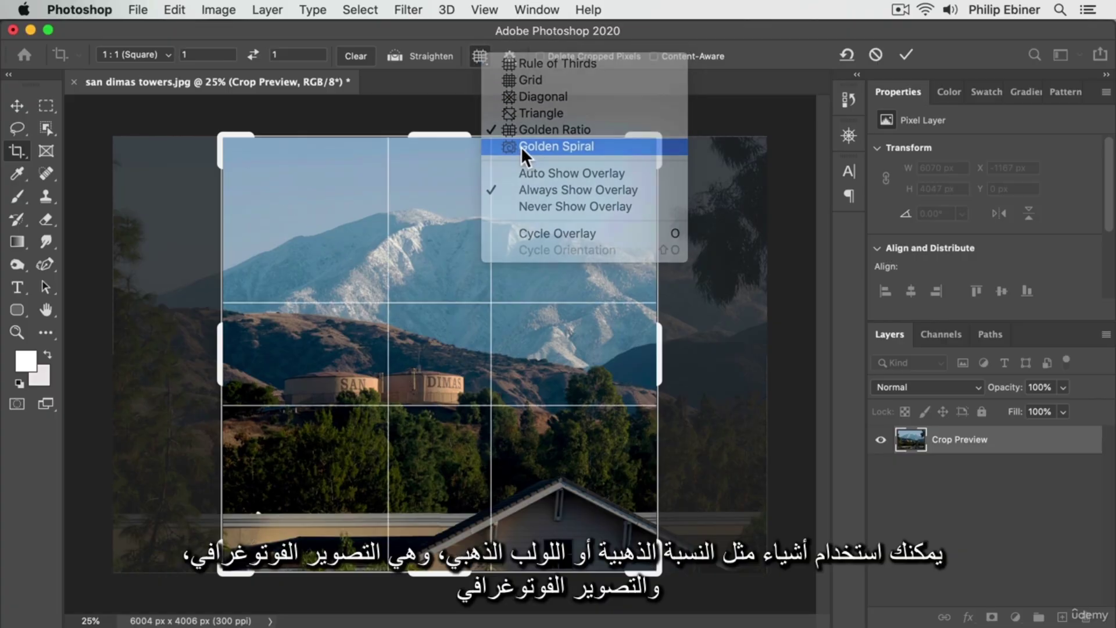
click(480, 55)
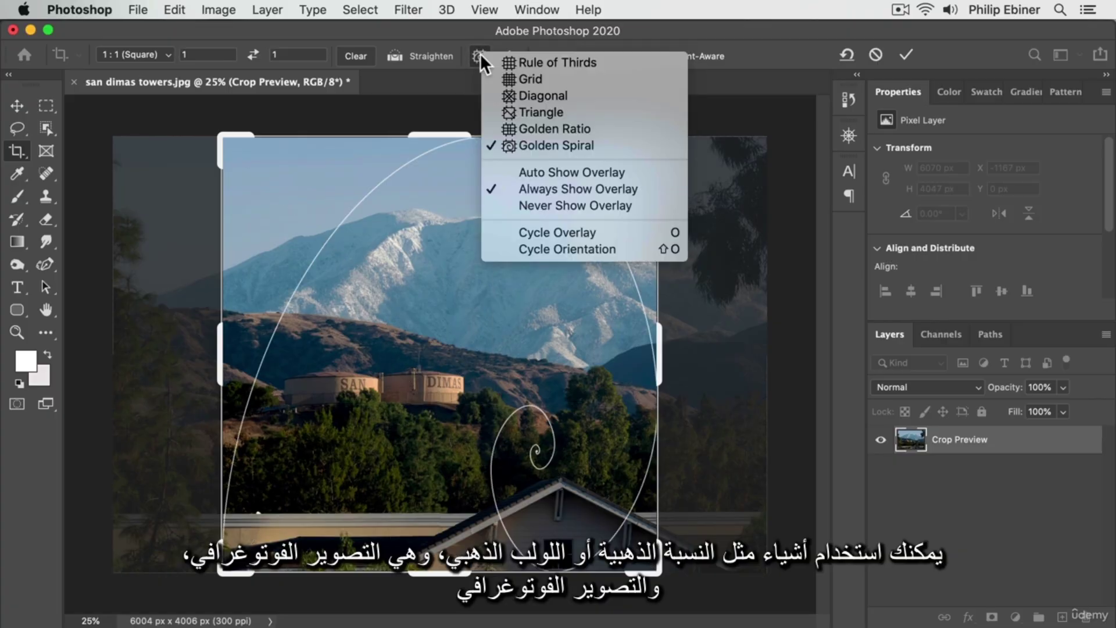
click(557, 62)
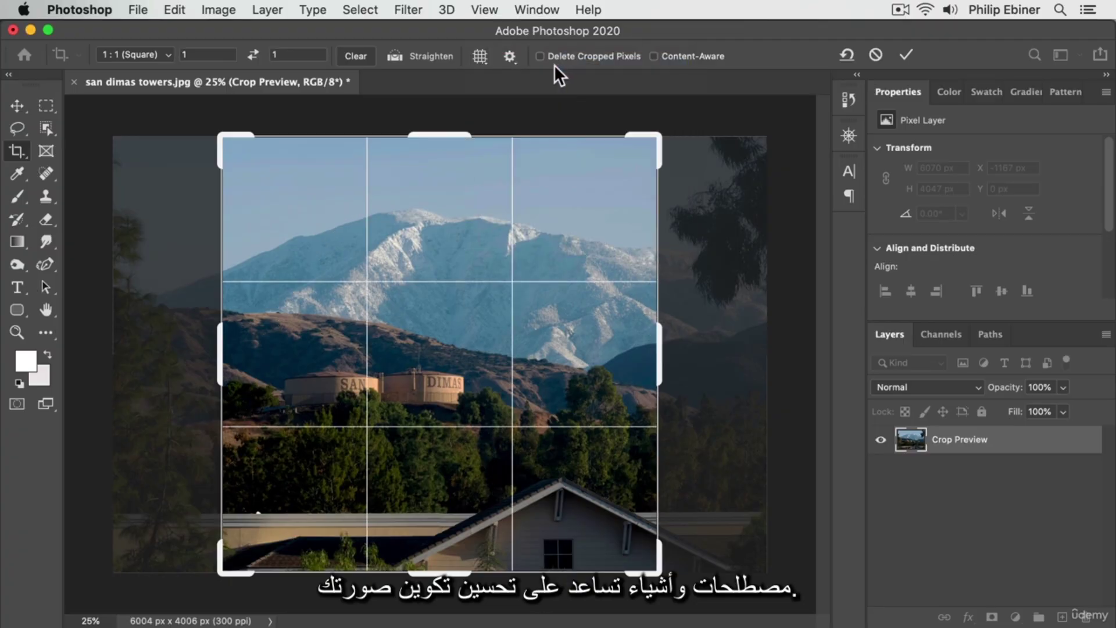
click(485, 54)
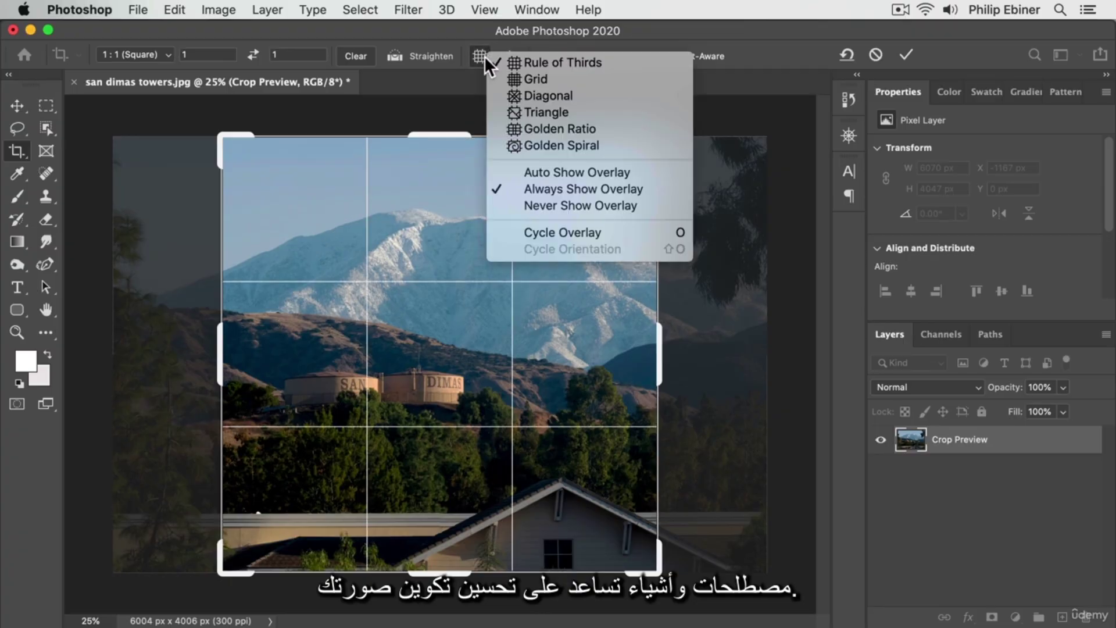
click(462, 35)
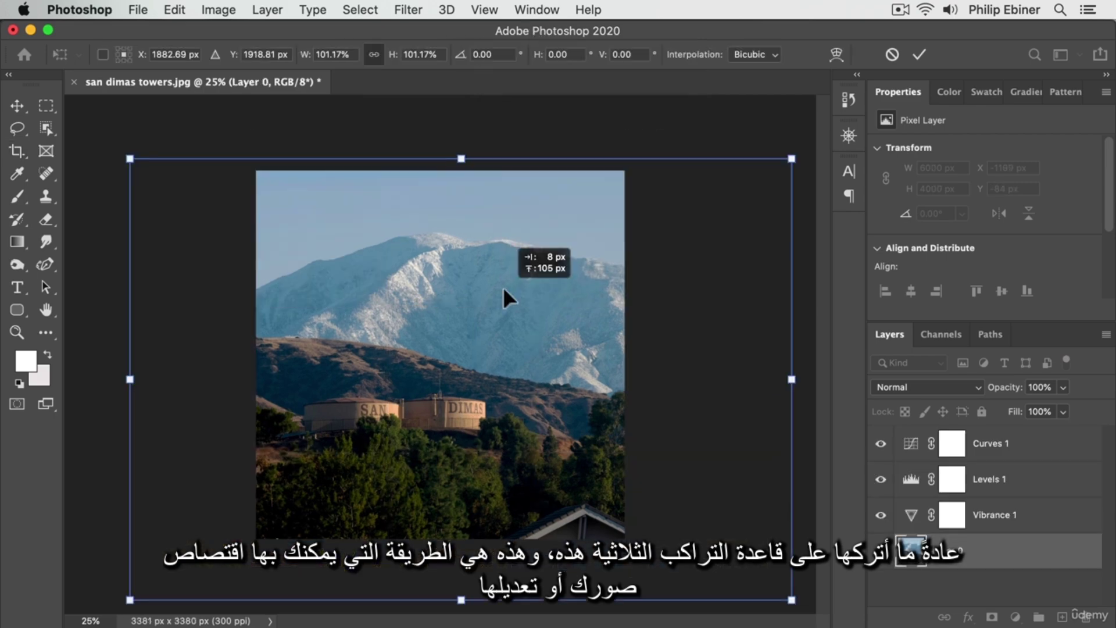
Move Layer 0 down within the square canvas and apply the transform
drag(504, 287, 501, 289)
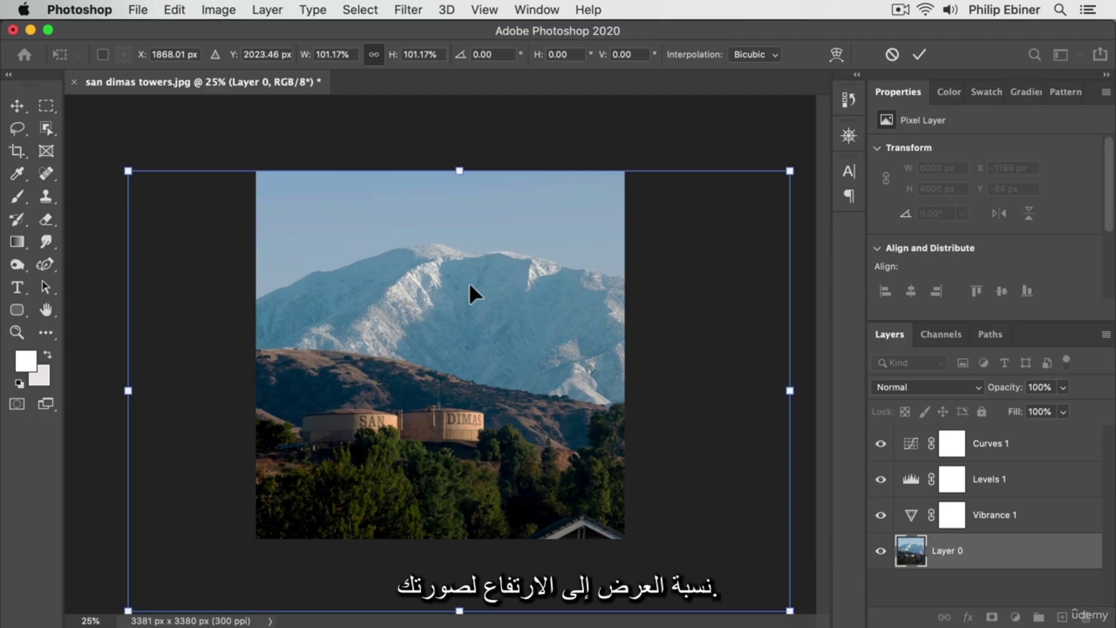
key(Return)
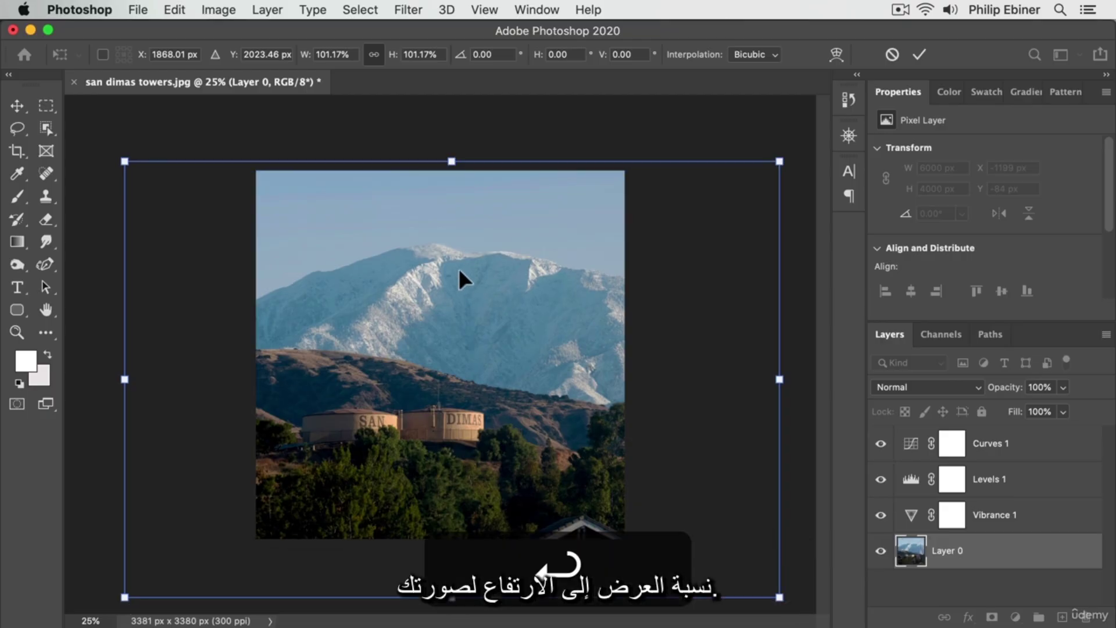